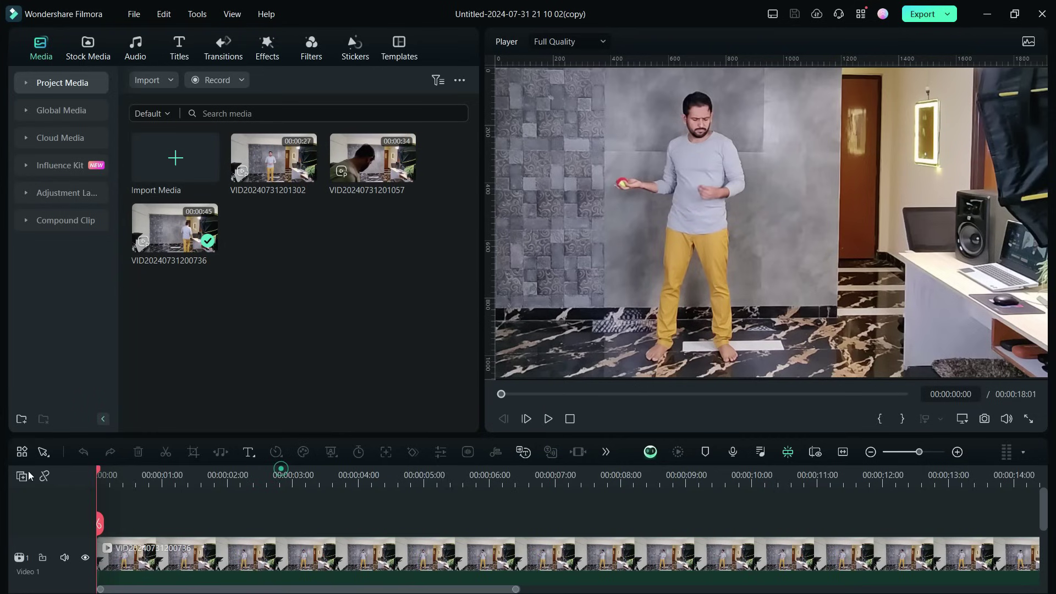
# Step: Play the clip to find where the man raises his finger, near 00:00:03:57
pyautogui.click(548, 419)
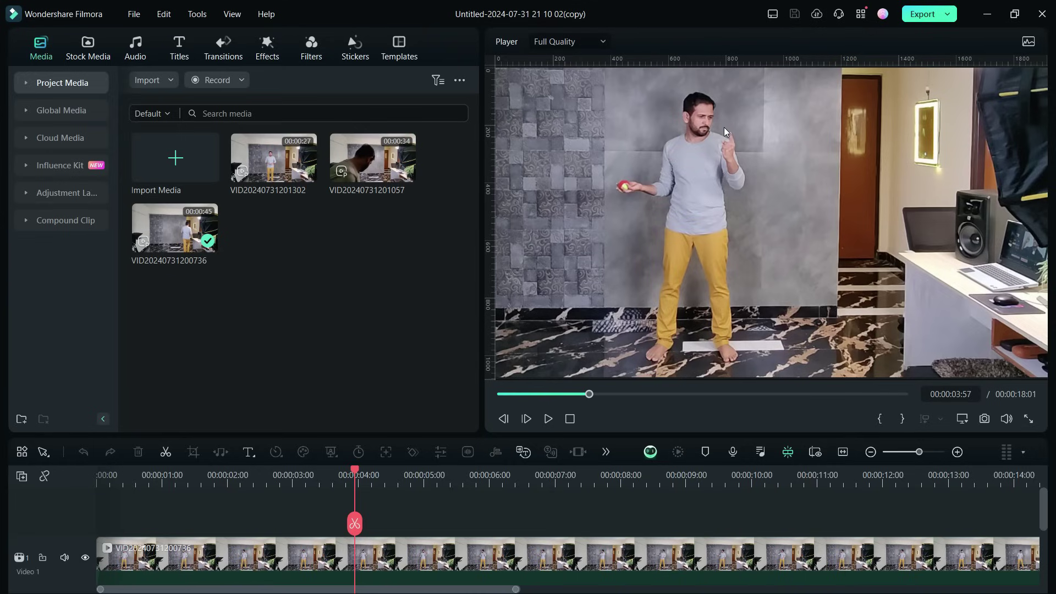
# Step: Search stickers for 'fire' and place Calm Torch Fire above the video at four seconds
pyautogui.click(357, 50)
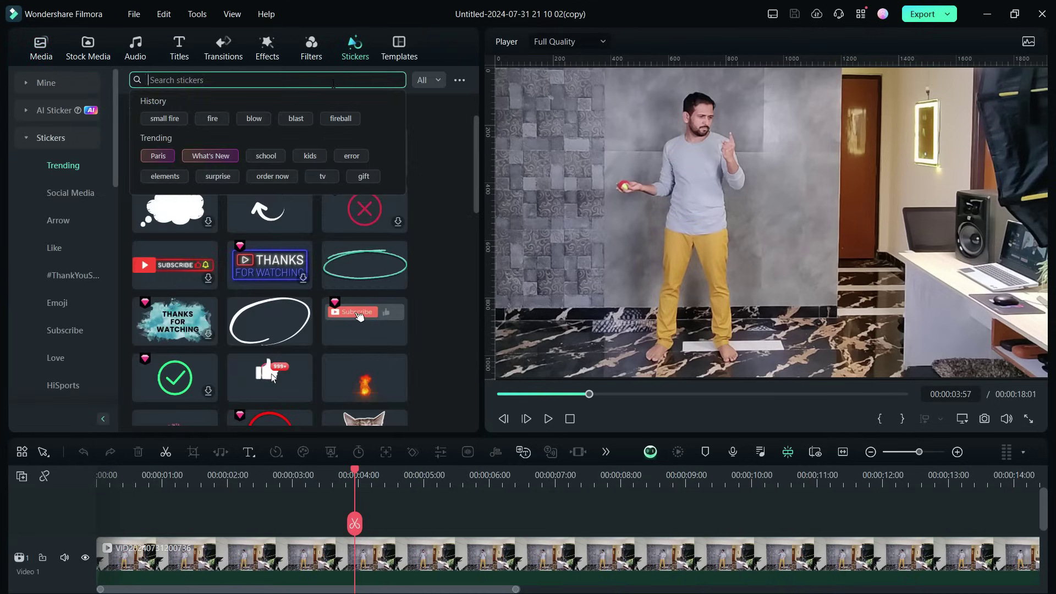
pyautogui.press('Return')
pyautogui.scroll(-5, 423, 228)
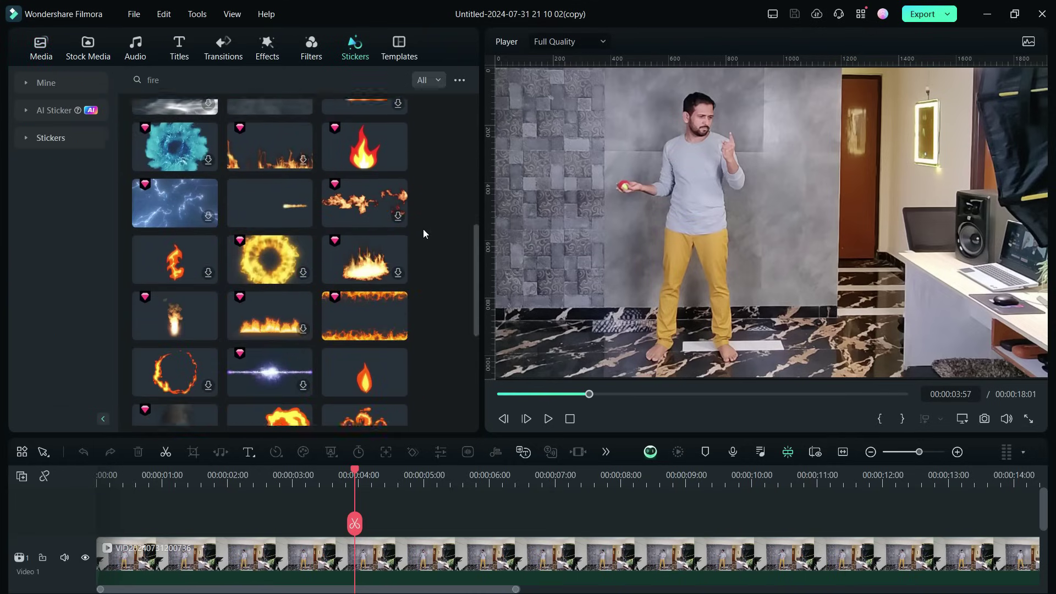
pyautogui.scroll(-5, 424, 228)
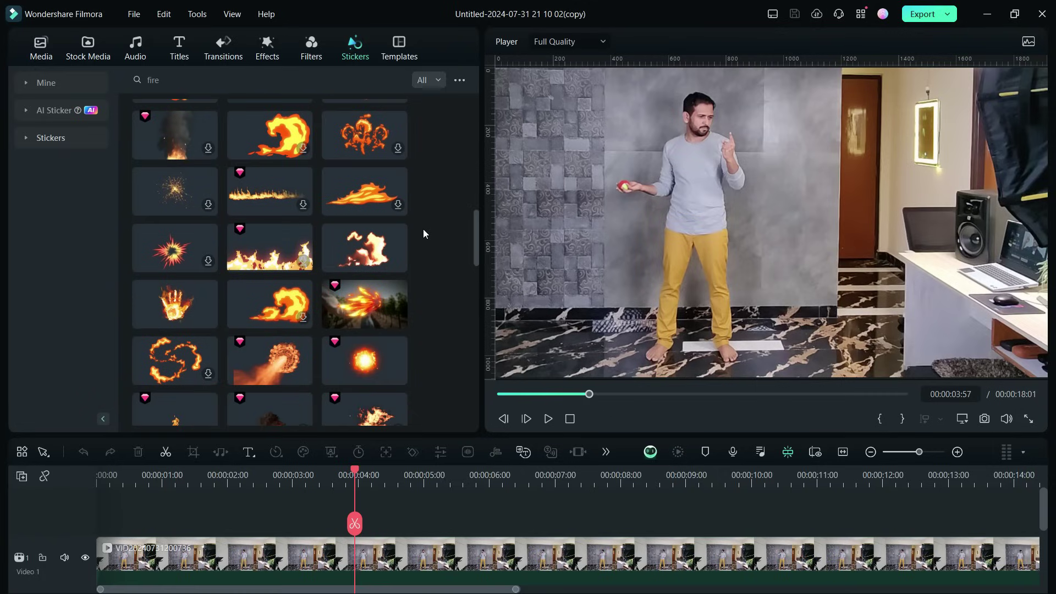
pyautogui.scroll(-1, 423, 229)
pyautogui.click(278, 234)
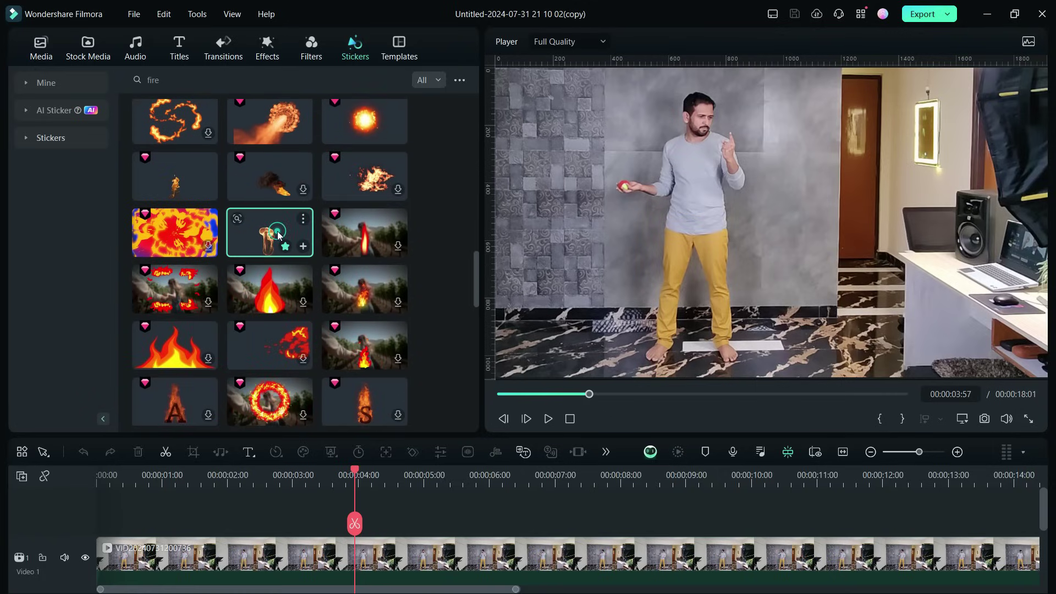
pyautogui.moveTo(340, 337); pyautogui.dragTo(355, 518)
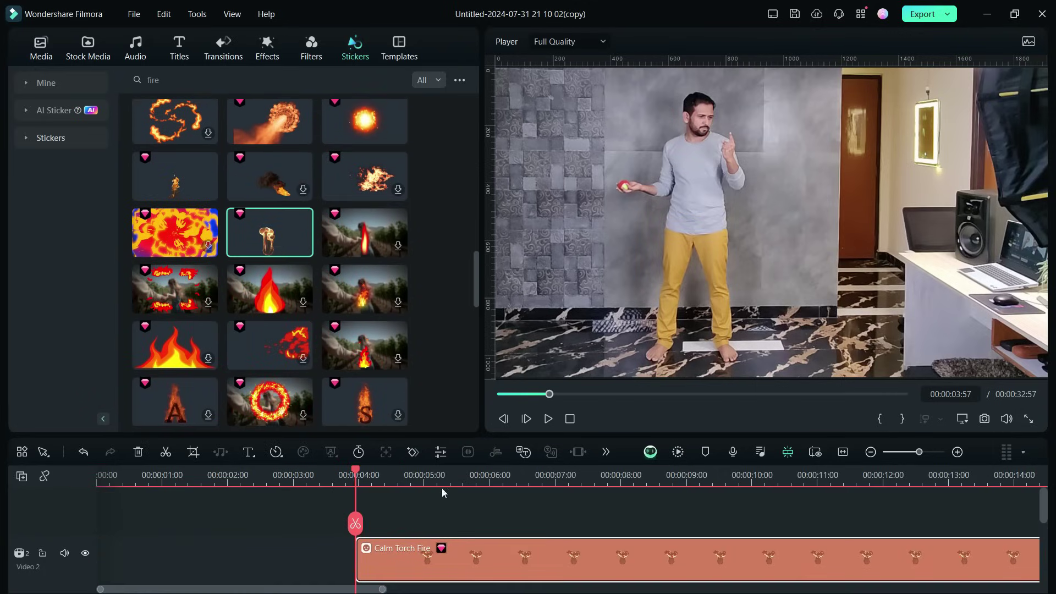
pyautogui.click(487, 477)
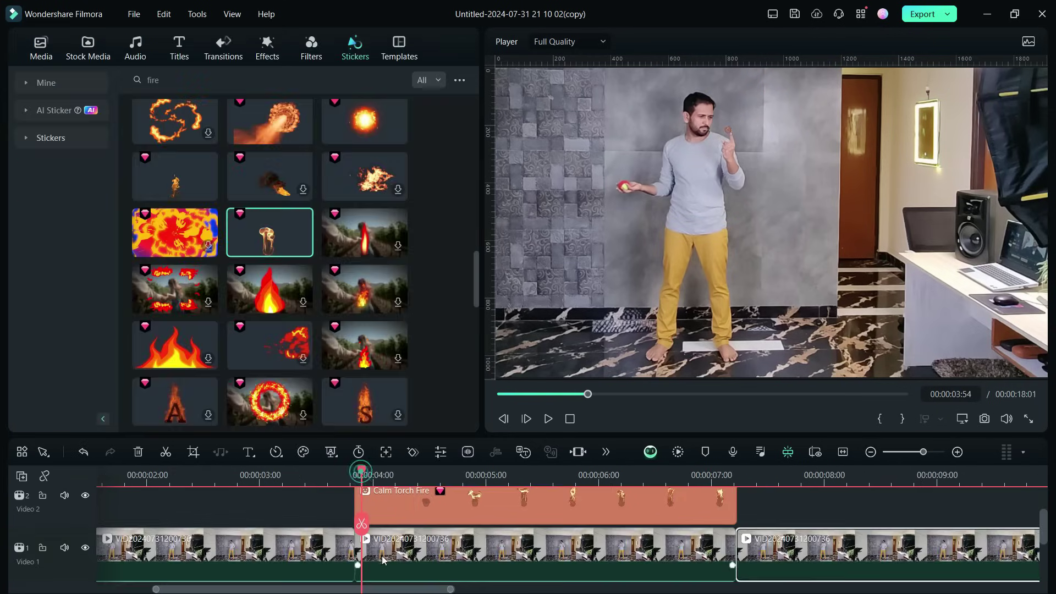
# Step: Enable Motion Tracking on the footage clip under AI Tools and zoom the preview to 100%
pyautogui.click(408, 561)
pyautogui.click(128, 70)
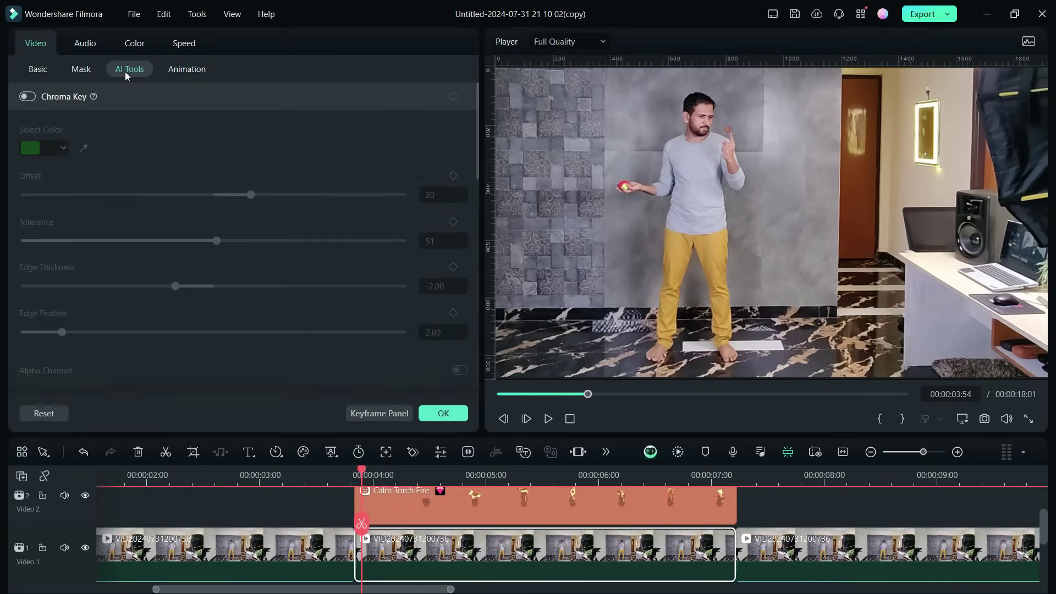
pyautogui.scroll(-10, 79, 252)
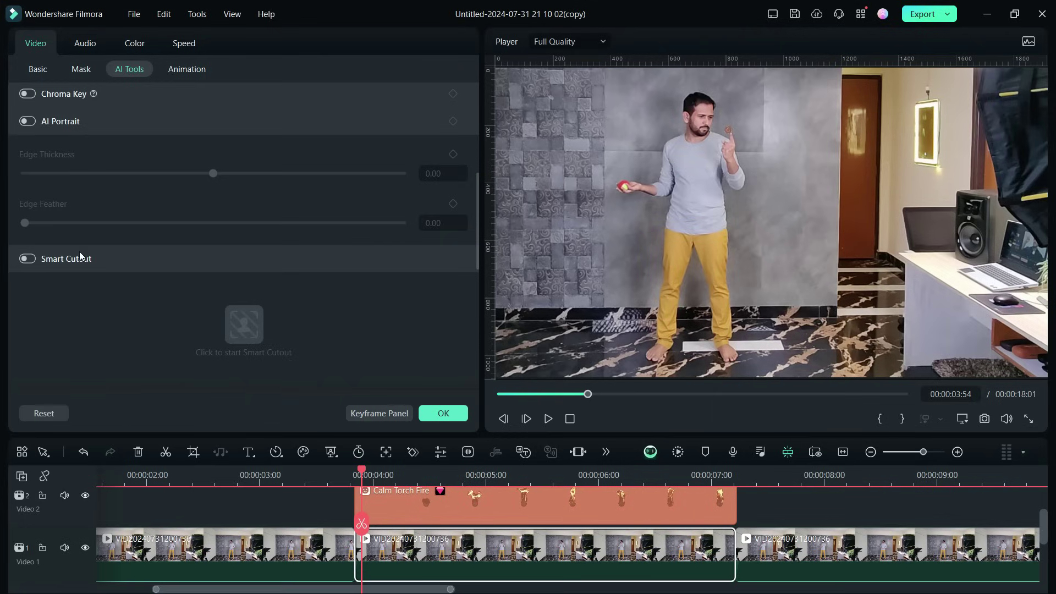
pyautogui.click(28, 239)
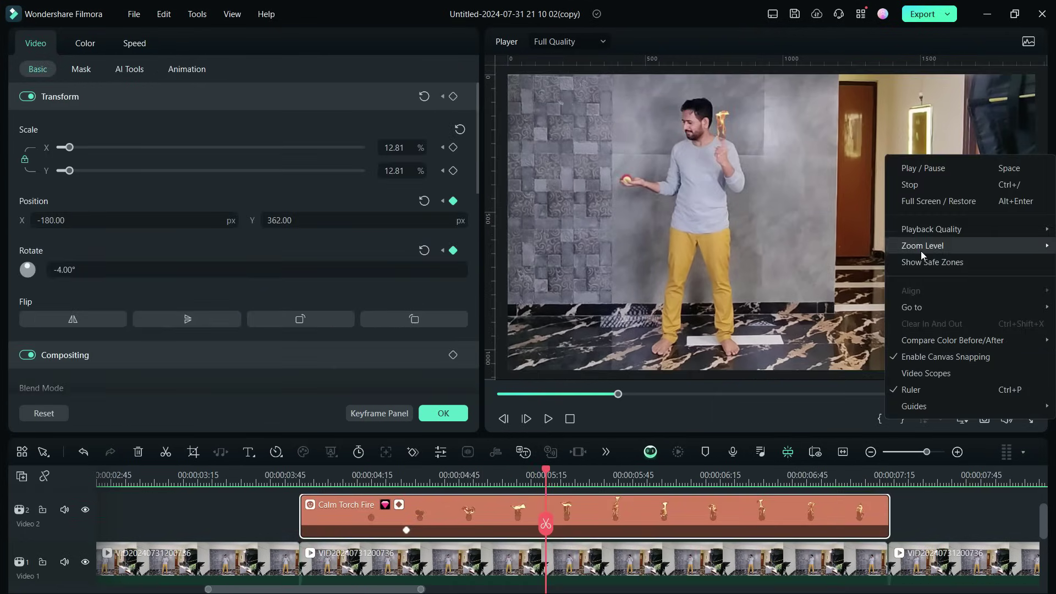
pyautogui.moveTo(921, 248)
pyautogui.click(752, 328)
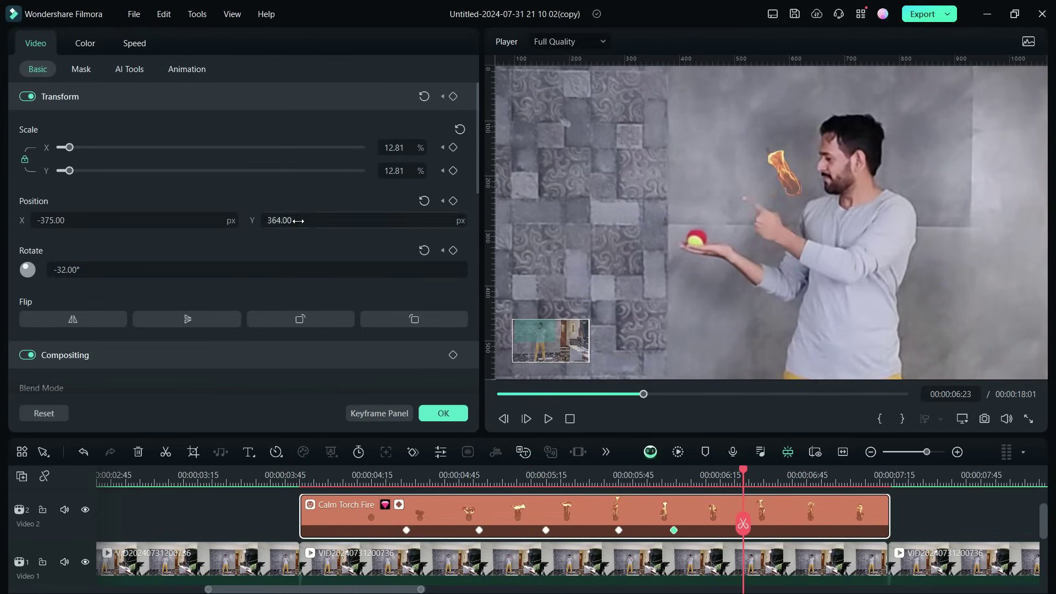
# Step: Move the 12.81% flame onto the fingertip and play back its keyframed motion
pyautogui.moveTo(303, 220); pyautogui.dragTo(286, 216)
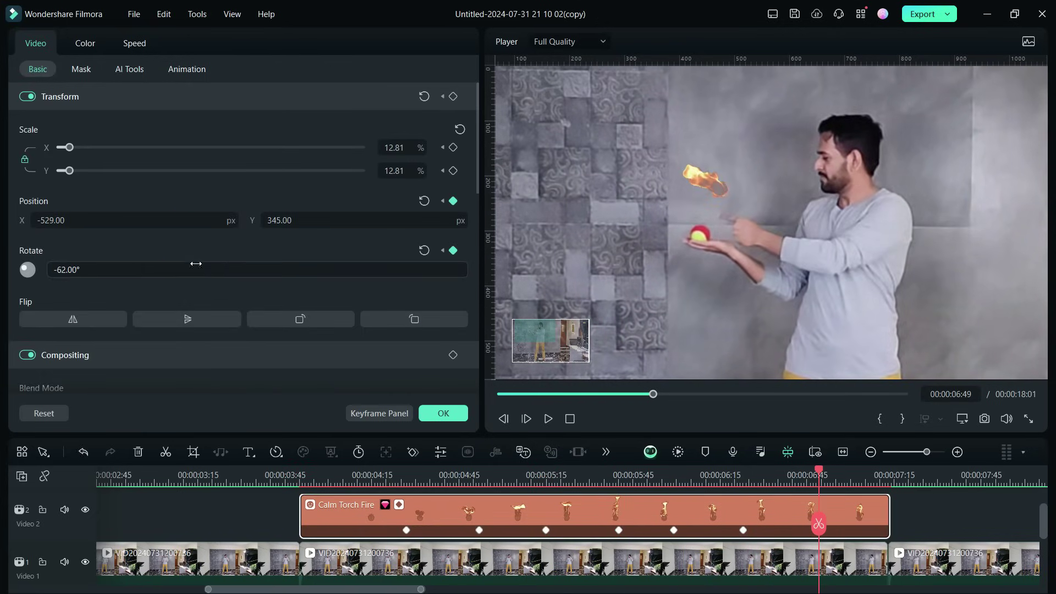
pyautogui.click(887, 474)
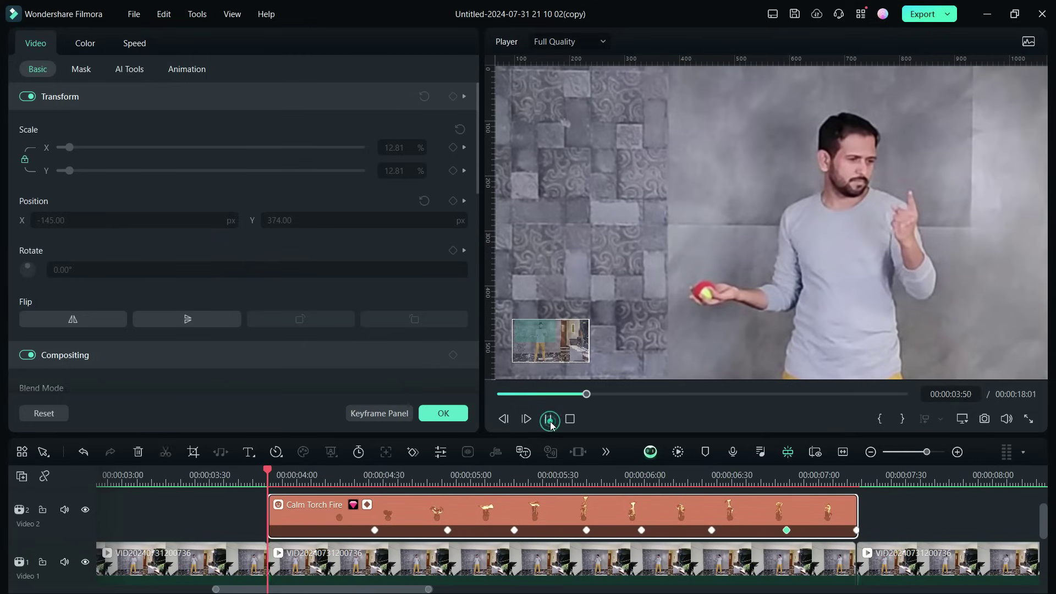
pyautogui.click(550, 420)
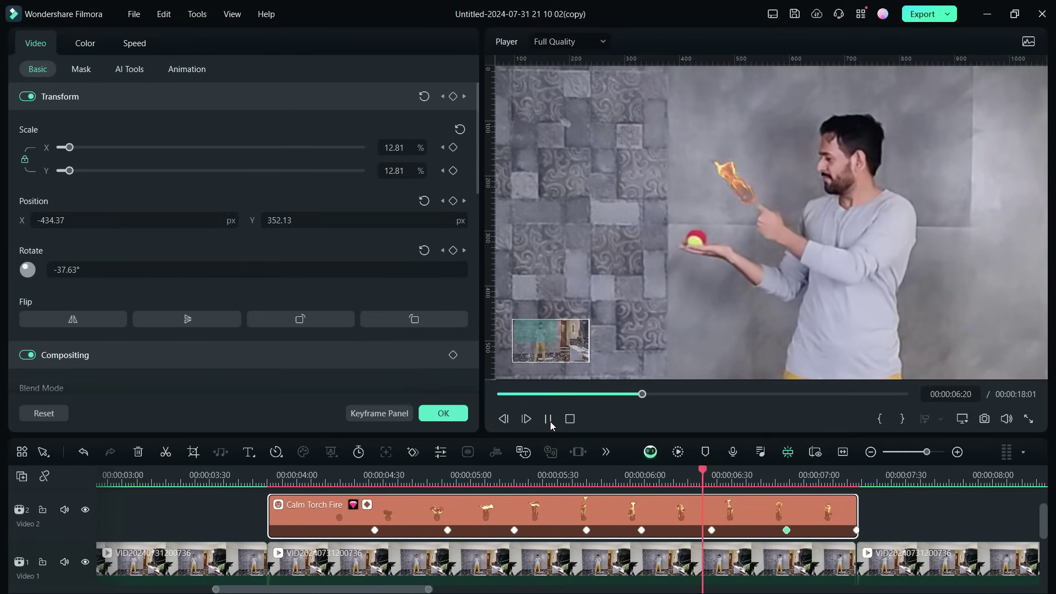
pyautogui.click(550, 420)
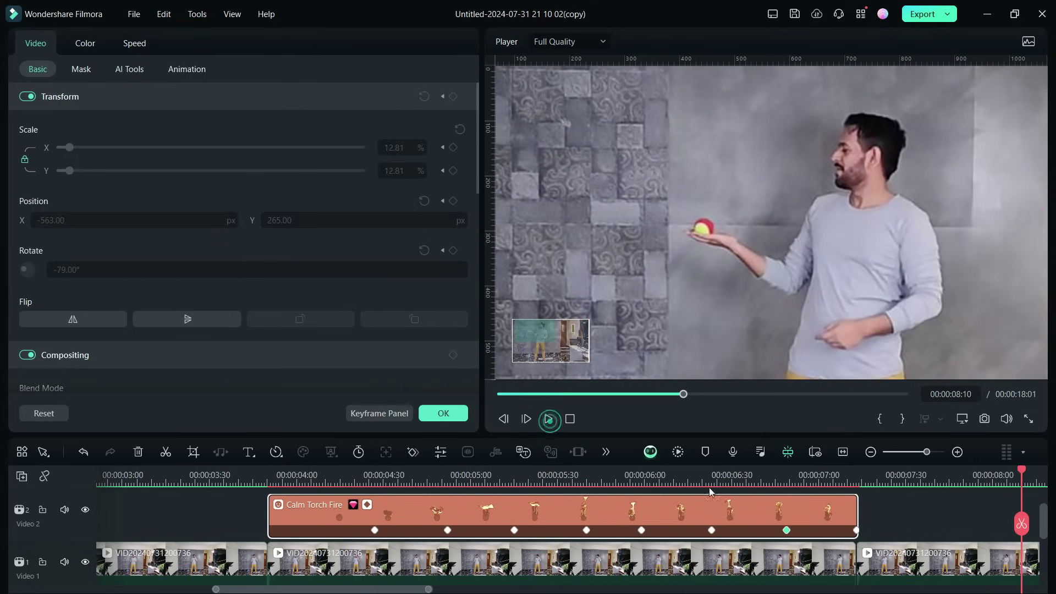
pyautogui.scroll(-3, 702, 477)
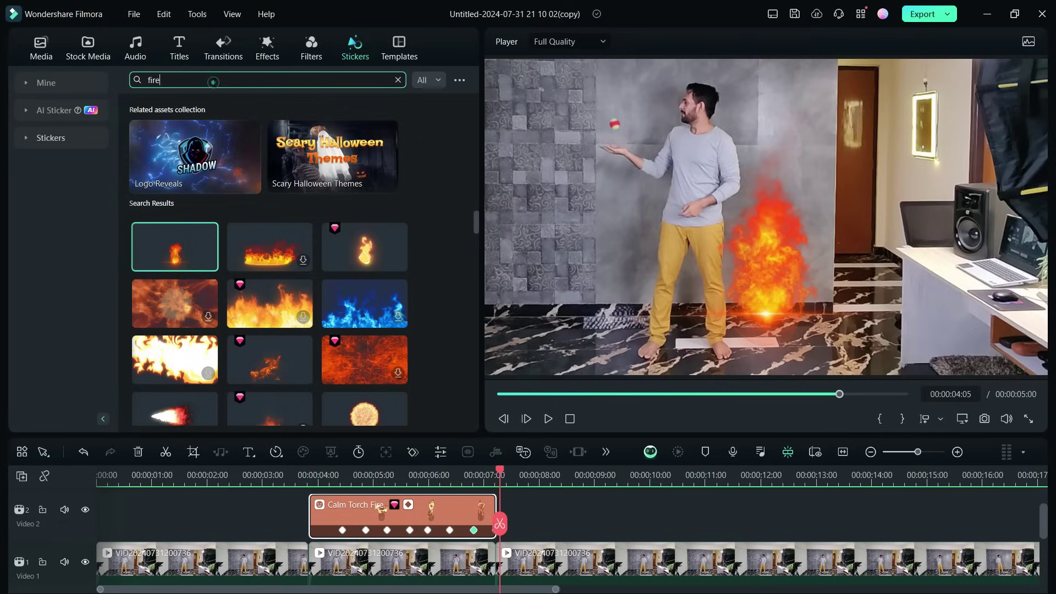
# Step: Search stickers for 'ball' and drop a shrunken 3D Ball Animation Element 18 after the torch flame
pyautogui.click(214, 83)
pyautogui.write('ball')
pyautogui.press('Return')
pyautogui.click(184, 289)
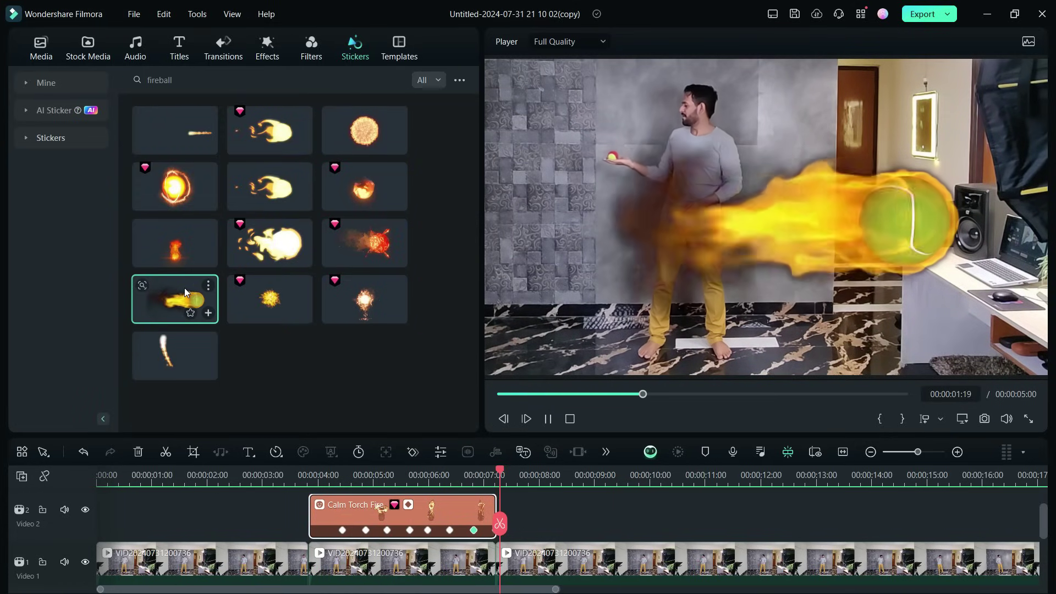
pyautogui.moveTo(182, 295); pyautogui.dragTo(503, 546)
pyautogui.moveTo(135, 148); pyautogui.dragTo(72, 176)
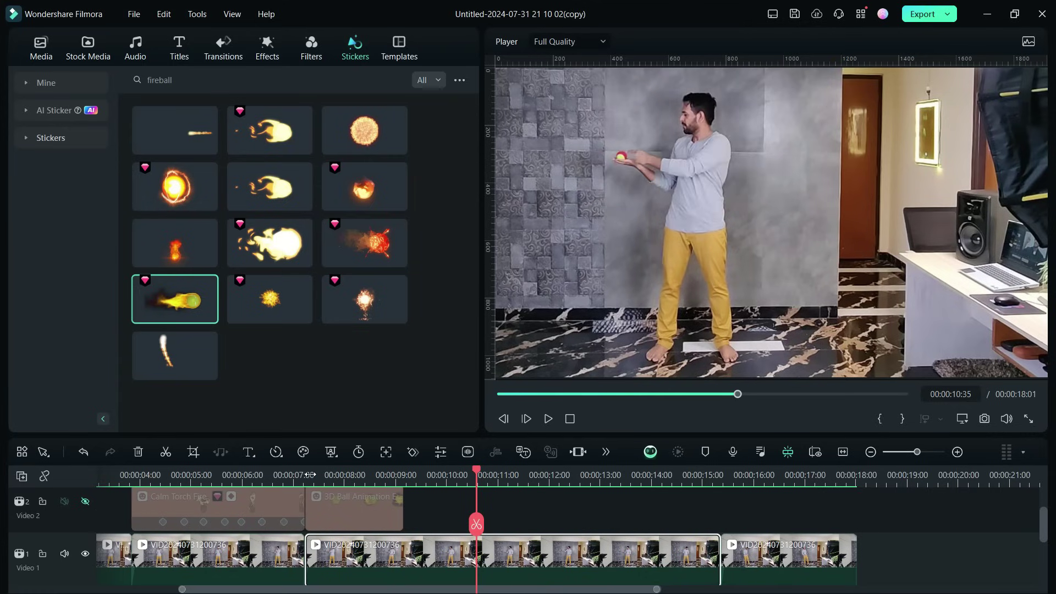
# Step: Turn on motion tracking for the footage, removing keyframes, and fit the tracking box around the ball
pyautogui.doubleClick(344, 562)
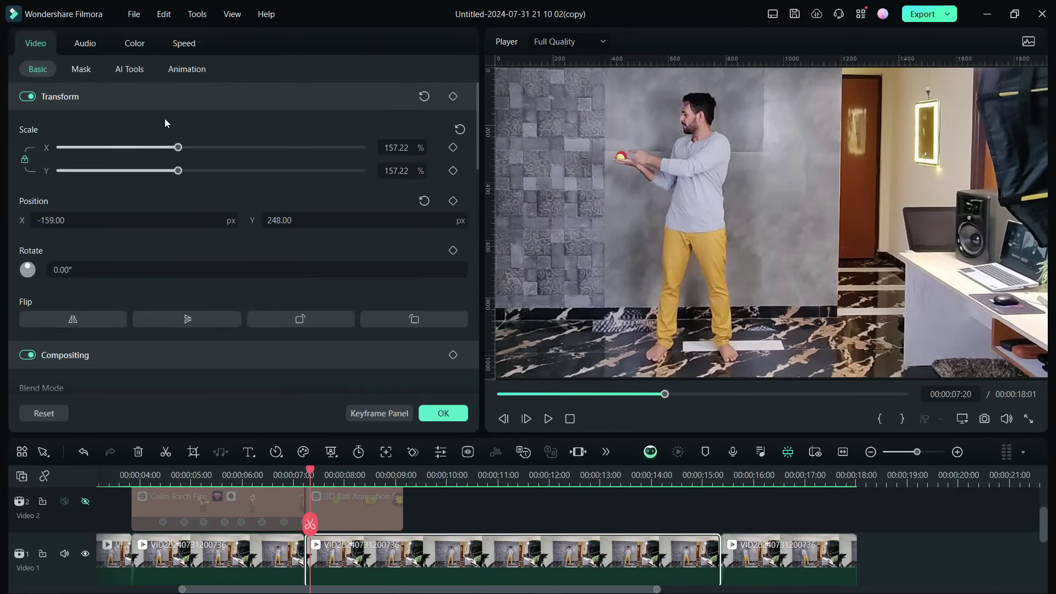
pyautogui.click(130, 68)
pyautogui.click(33, 181)
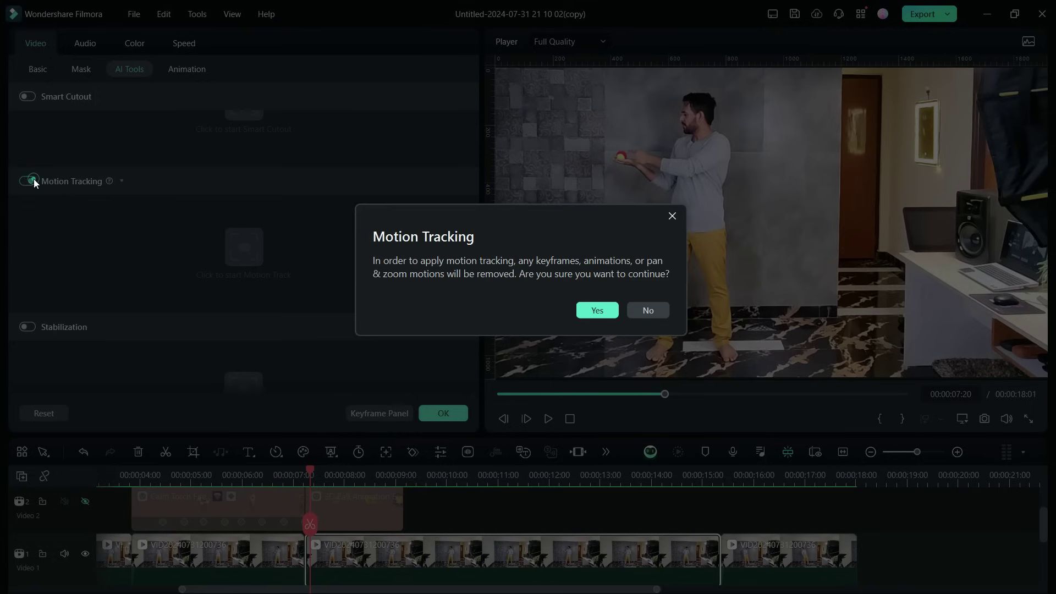
pyautogui.click(597, 310)
pyautogui.moveTo(727, 92); pyautogui.dragTo(727, 148)
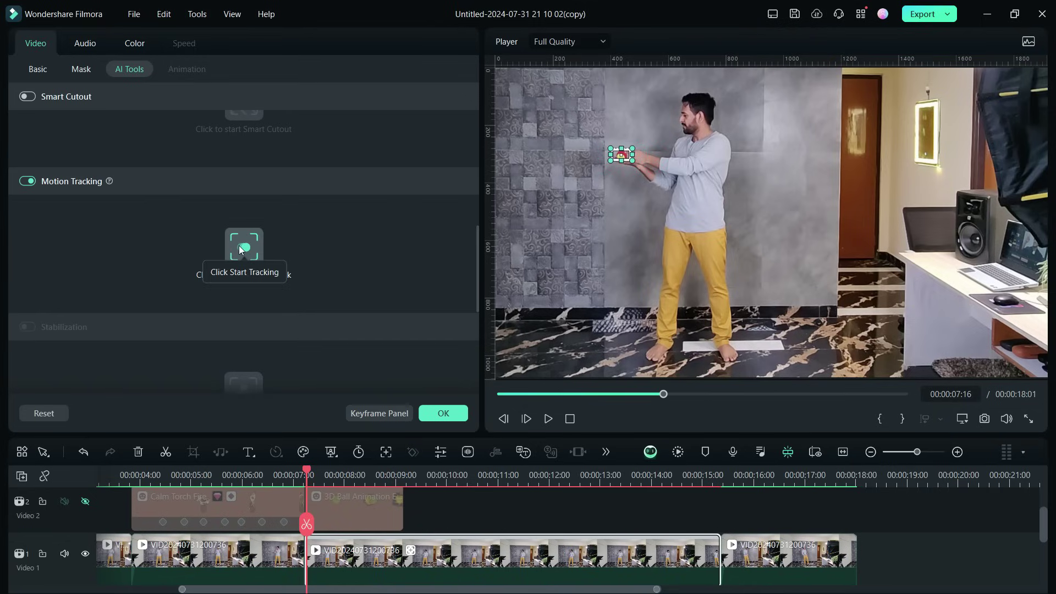
# Step: Split the main clip at 00:00:10:45, then return to 00:00:07:14
pyautogui.moveTo(308, 471); pyautogui.dragTo(487, 469)
pyautogui.click(485, 522)
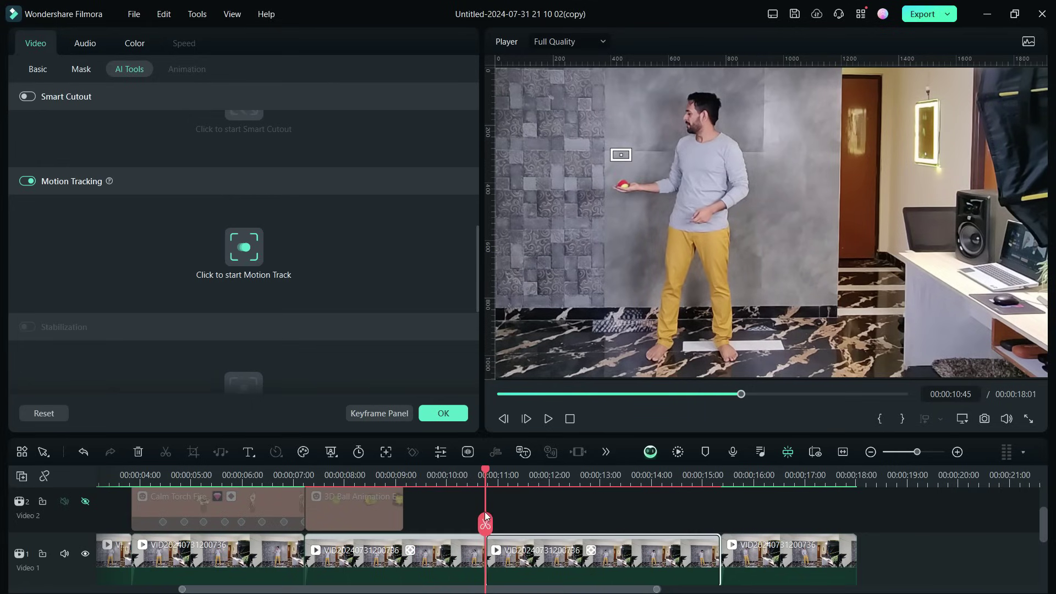
pyautogui.moveTo(328, 470); pyautogui.dragTo(306, 481)
# Step: Track the hand-held ball, link the 3D Ball Animation Element, and scrub to 00:00:11:24
pyautogui.click(243, 251)
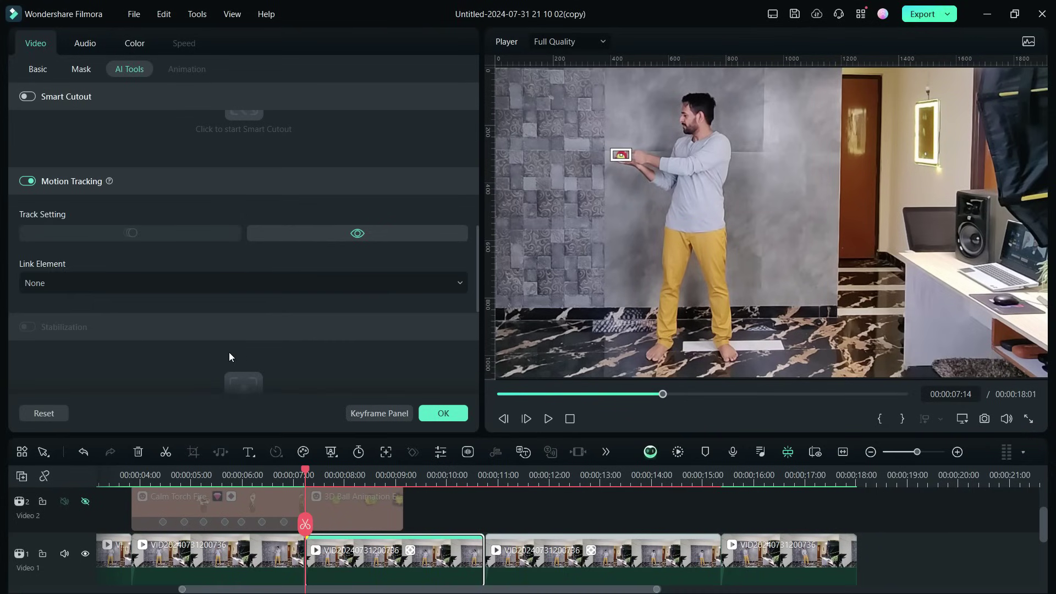
pyautogui.click(55, 282)
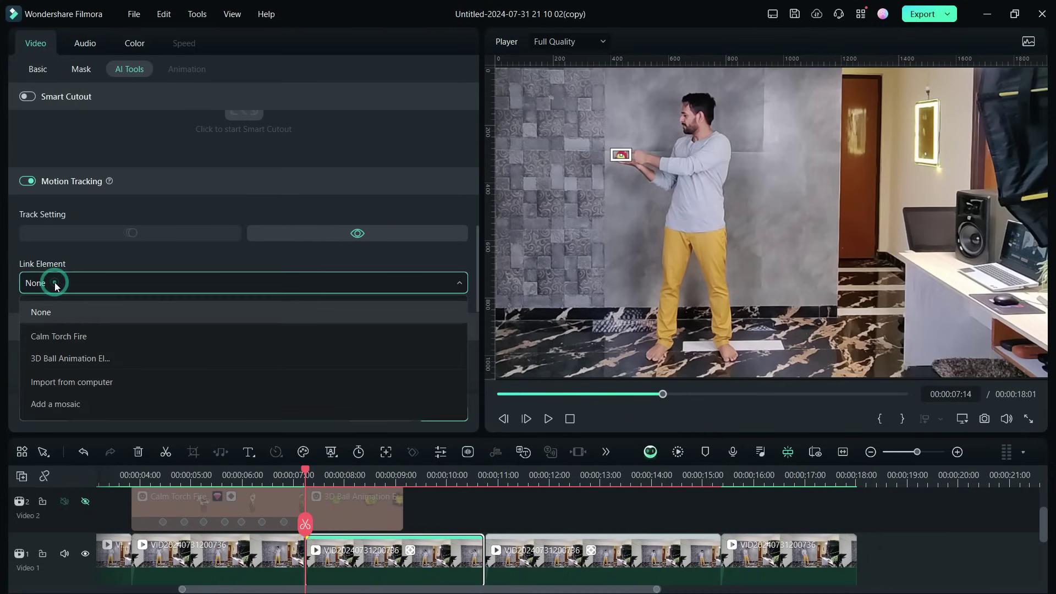
pyautogui.click(75, 357)
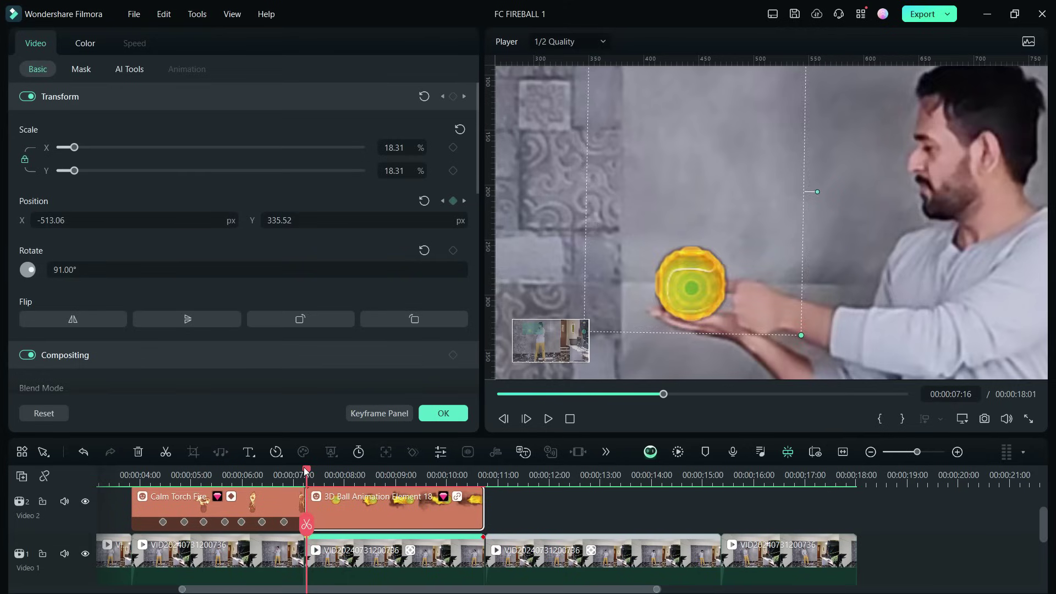
pyautogui.moveTo(303, 467); pyautogui.dragTo(483, 472)
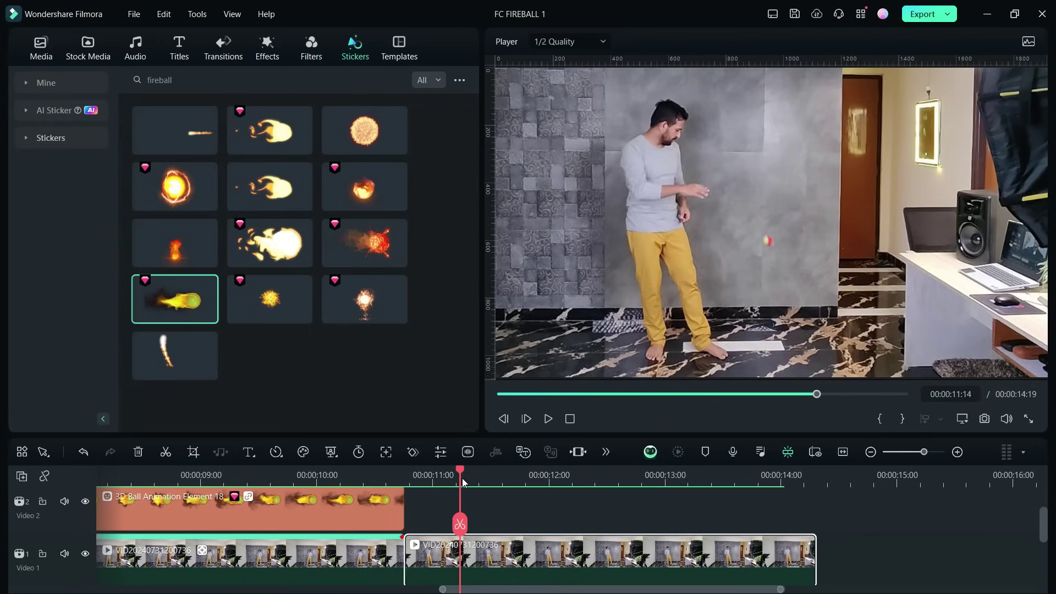
pyautogui.moveTo(462, 482); pyautogui.dragTo(480, 487)
# Step: Split at 11:24, take a snapshot, and place Snapshot_54 on Video 2
pyautogui.click(478, 525)
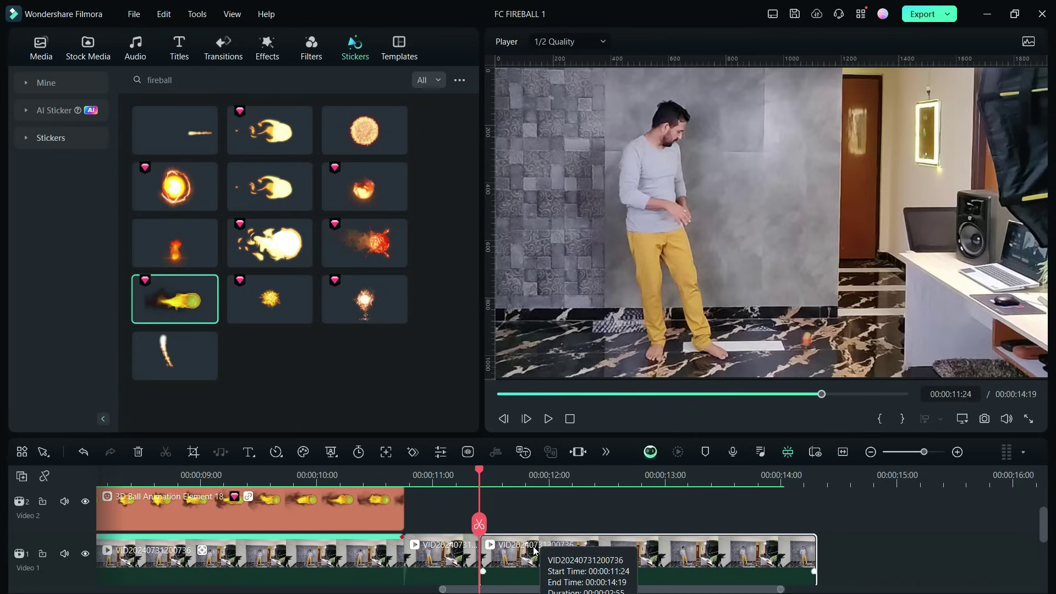
pyautogui.click(985, 423)
pyautogui.moveTo(287, 208); pyautogui.dragTo(498, 514)
# Step: Apply a Parallel Lines mask to Snapshot_54, shift it right over the wall, and preview
pyautogui.doubleClick(576, 510)
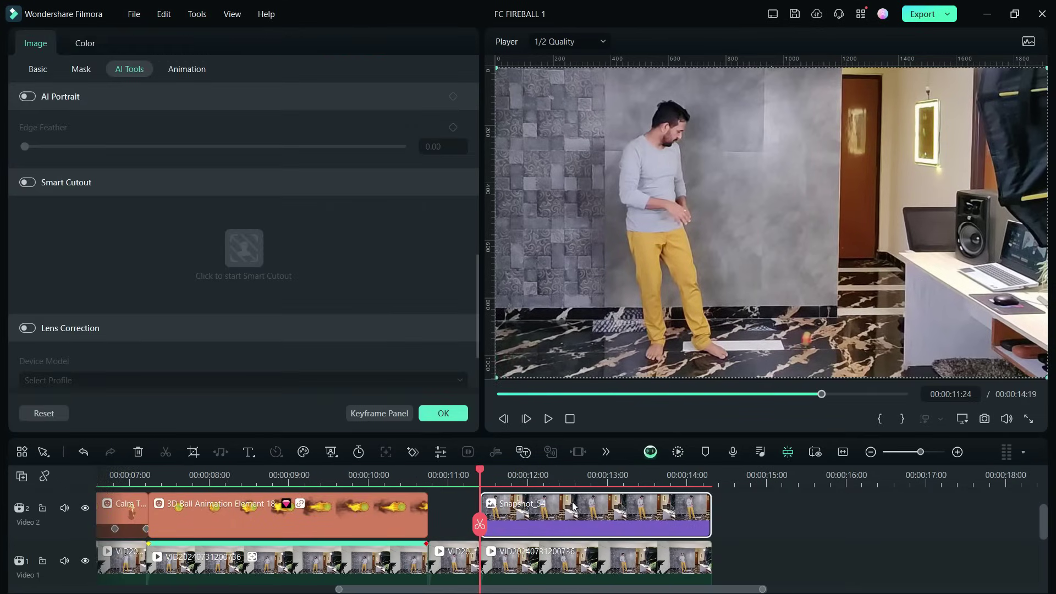
pyautogui.click(73, 71)
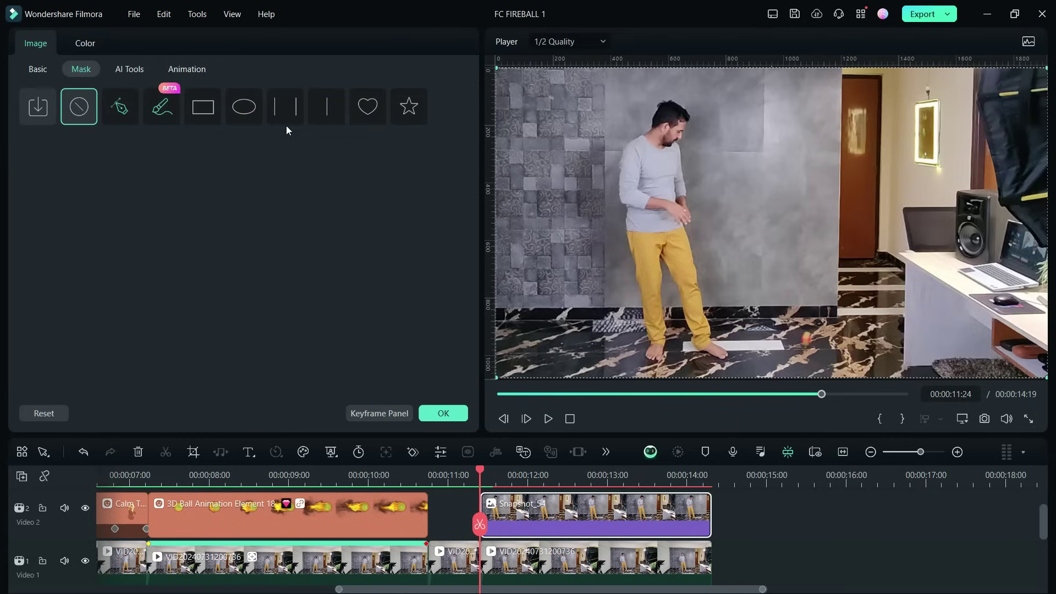
pyautogui.click(290, 108)
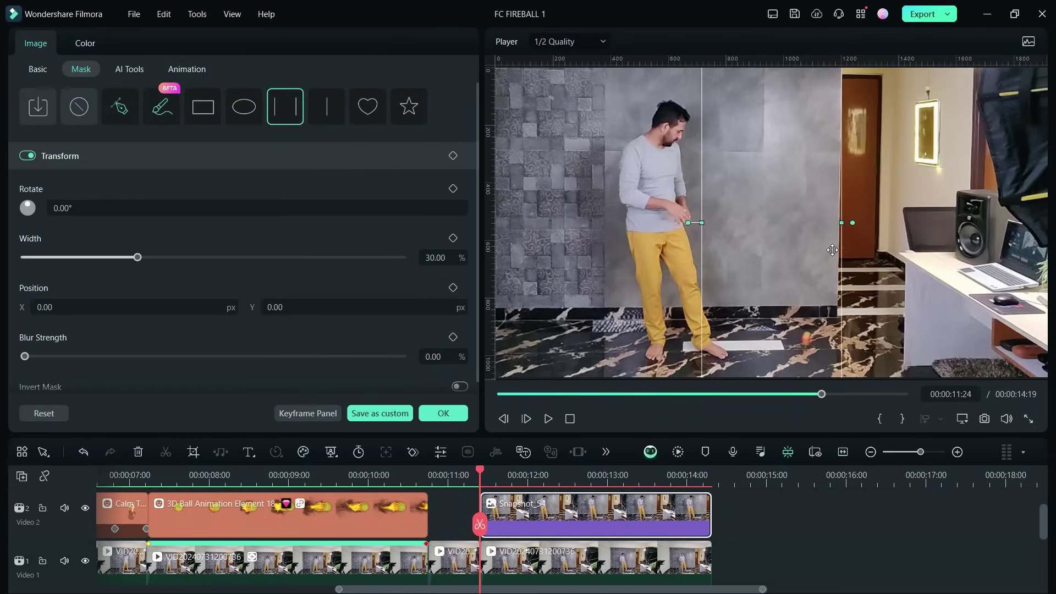
pyautogui.moveTo(712, 254); pyautogui.dragTo(818, 265)
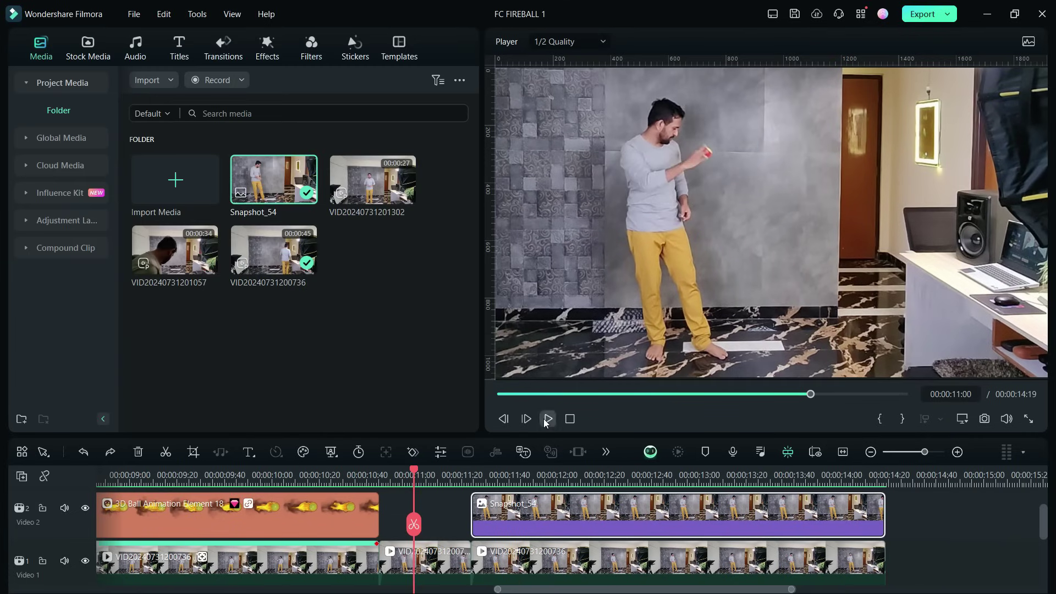
pyautogui.click(548, 419)
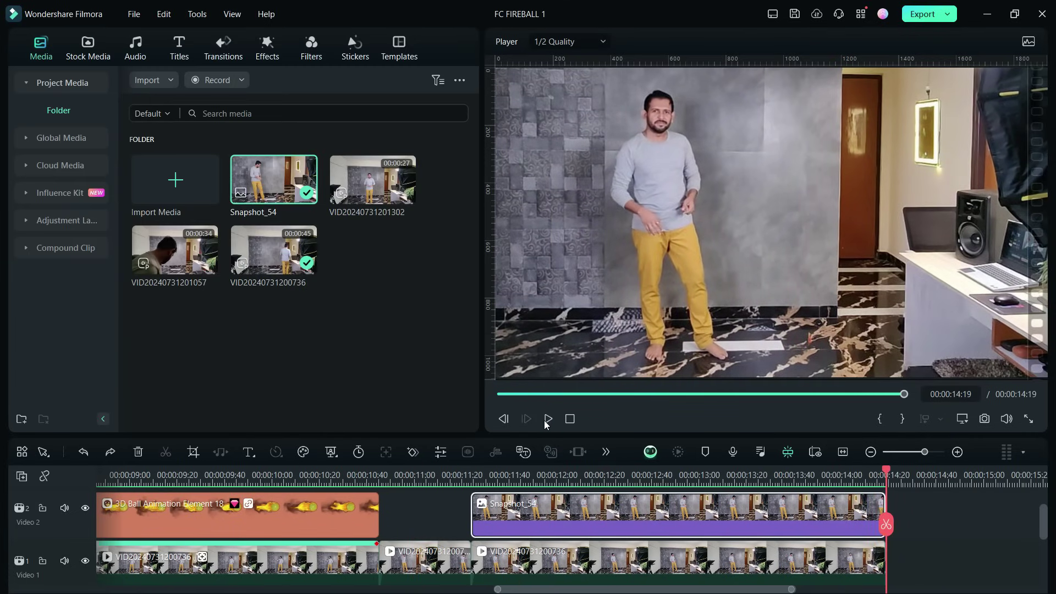
# Step: Keyframe the fireball's position and rotation so it flies from the hand, then play it back
pyautogui.scroll(1, 506, 537)
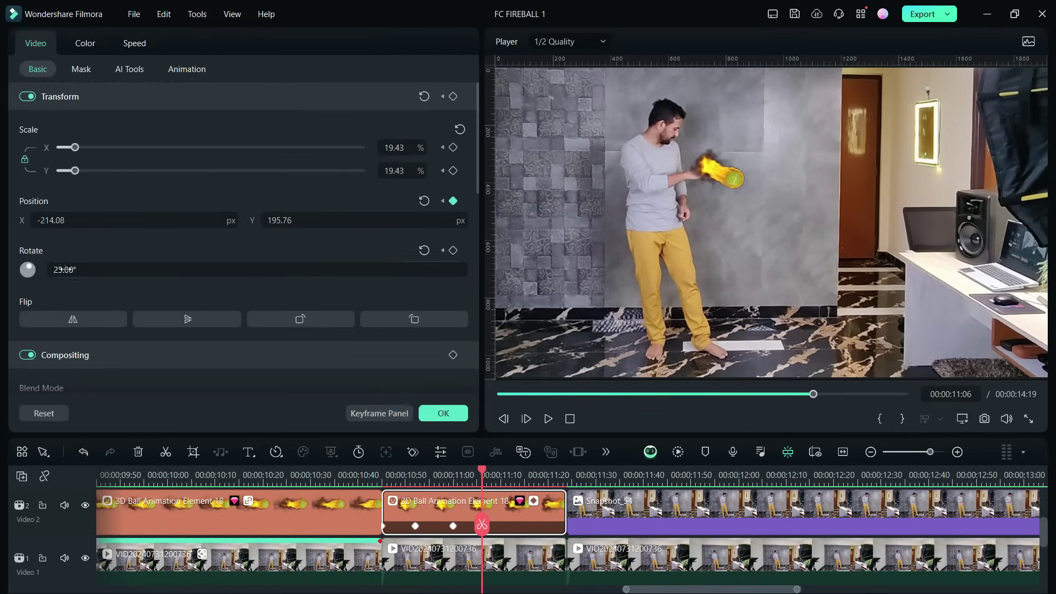
pyautogui.moveTo(314, 220); pyautogui.dragTo(283, 220)
pyautogui.moveTo(66, 270); pyautogui.dragTo(77, 269)
pyautogui.moveTo(66, 220); pyautogui.dragTo(104, 224)
pyautogui.click(548, 418)
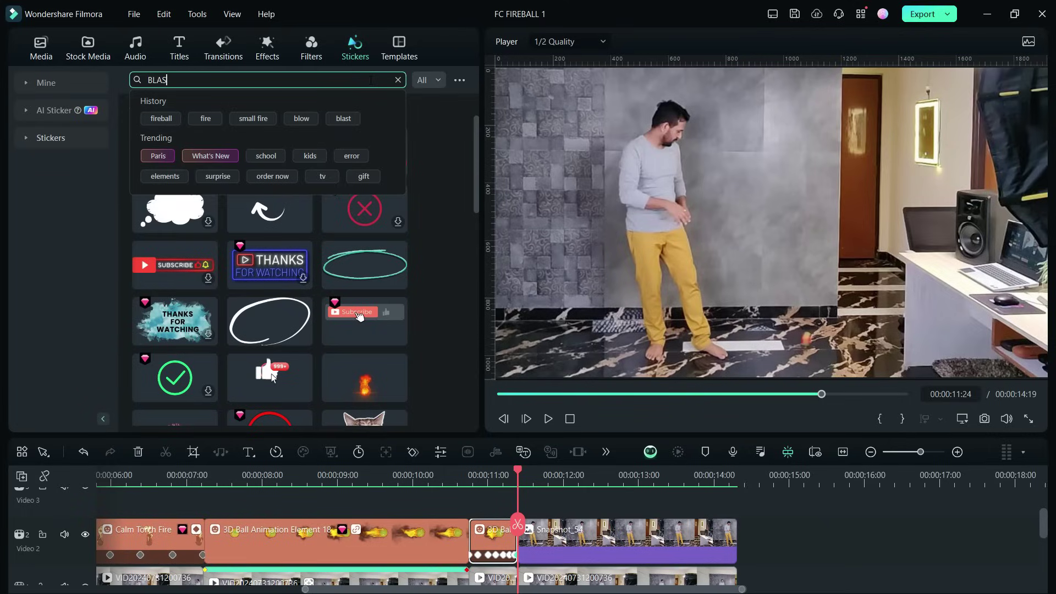
# Step: Search stickers for BLAST and select the dark explosion sticker
pyautogui.write('T')
pyautogui.press('Return')
pyautogui.click(270, 186)
# Step: Add explosion 36 on Video 3 at the landing, with the Extreme shake effect on a track above
pyautogui.moveTo(269, 186); pyautogui.dragTo(517, 515)
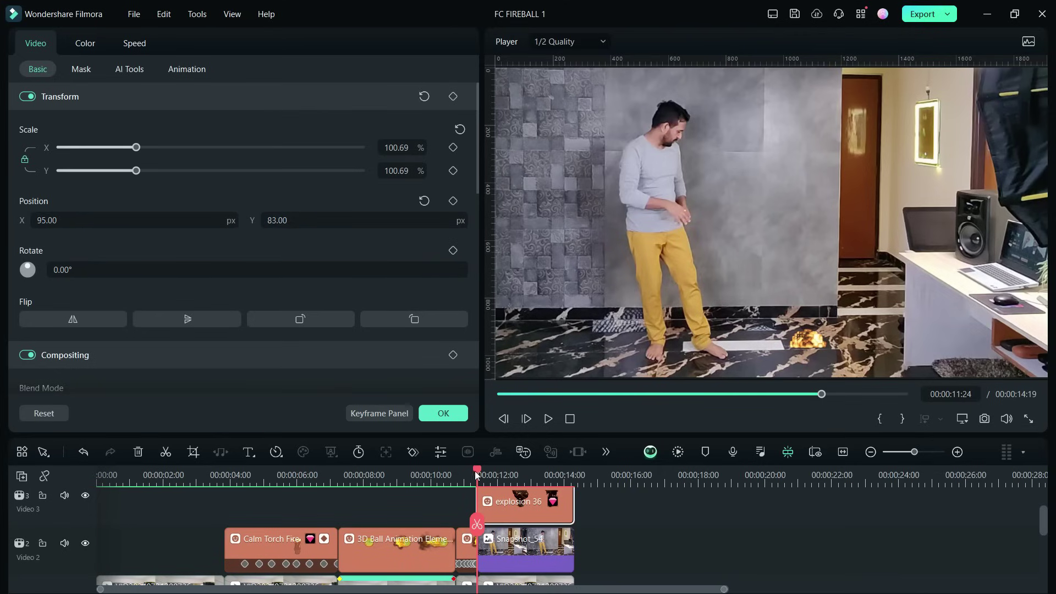
pyautogui.press('space')
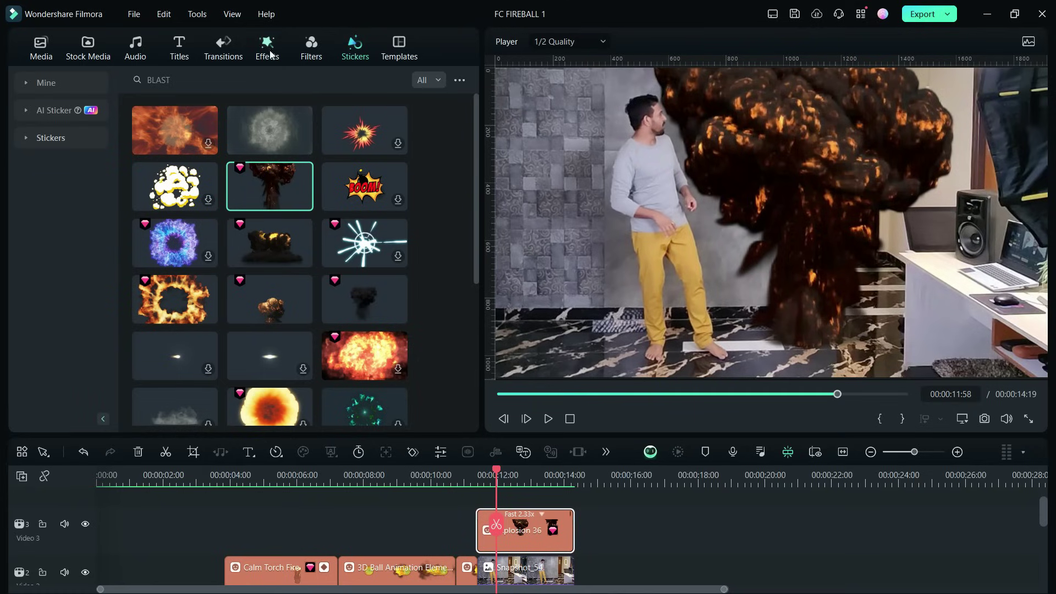
pyautogui.click(267, 47)
pyautogui.click(239, 80)
pyautogui.write('extreme')
pyautogui.press('Return')
pyautogui.moveTo(176, 132); pyautogui.dragTo(436, 342)
pyautogui.moveTo(542, 457); pyautogui.dragTo(517, 504)
pyautogui.doubleClick(485, 502)
pyautogui.click(549, 419)
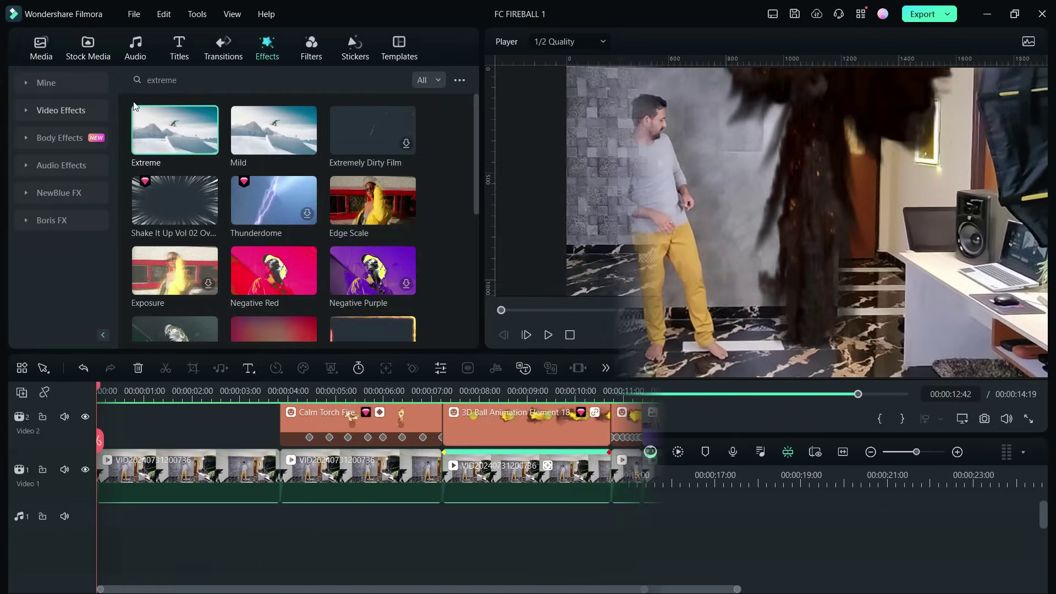
pyautogui.click(135, 49)
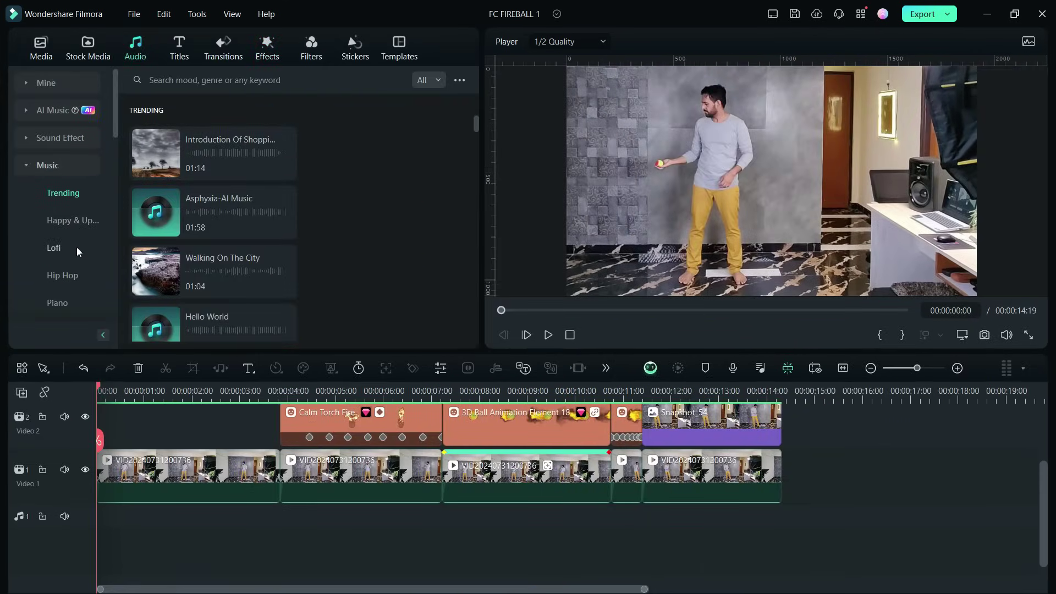
# Step: Browse the Fire sound effect category and audition Fire 02 - SFX
pyautogui.click(32, 144)
pyautogui.scroll(-10, 61, 206)
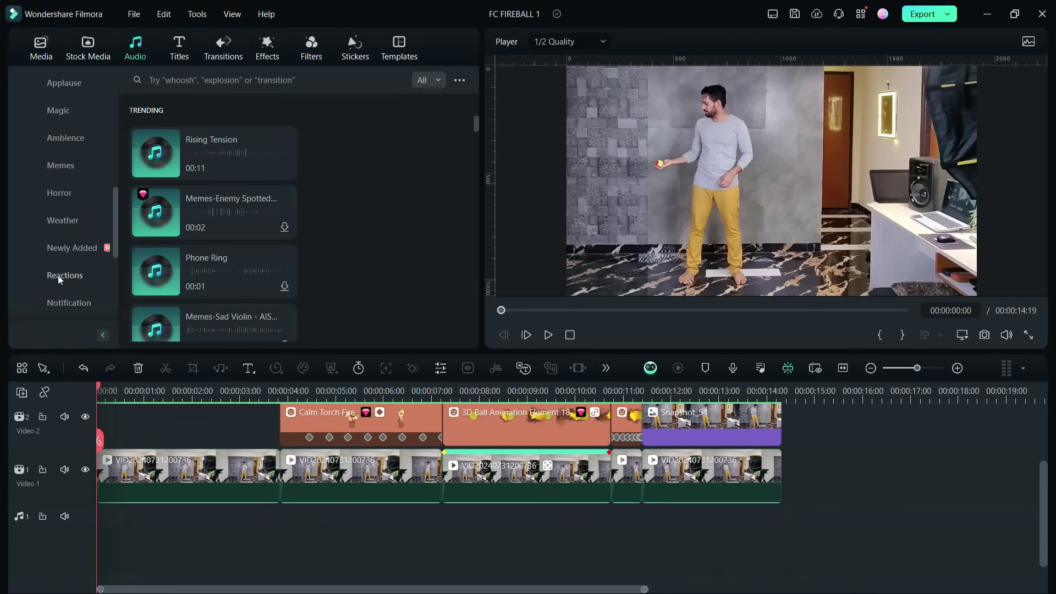
pyautogui.scroll(-3, 58, 275)
pyautogui.click(57, 303)
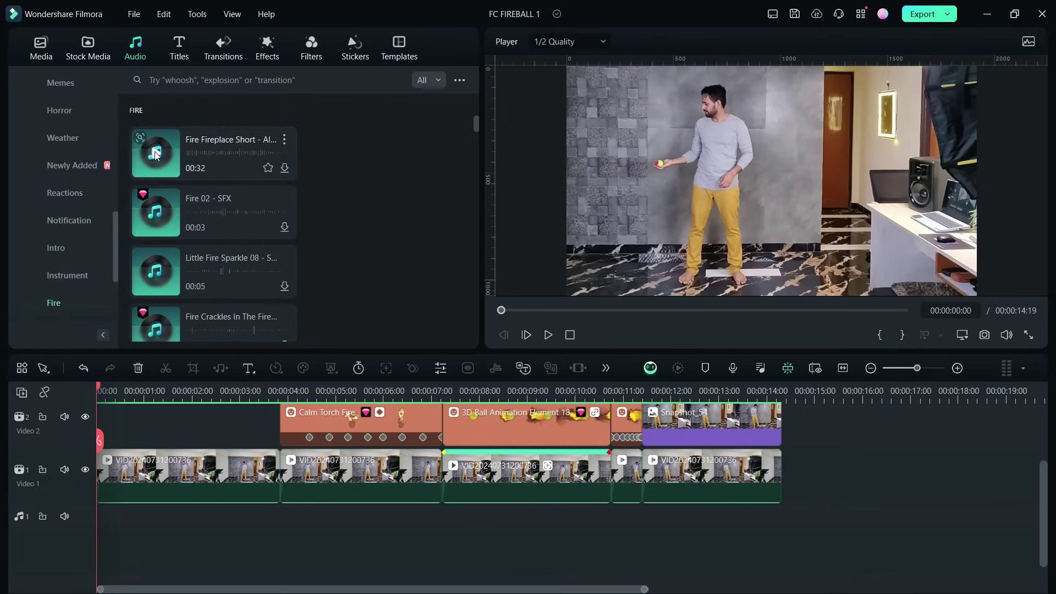
pyautogui.click(155, 218)
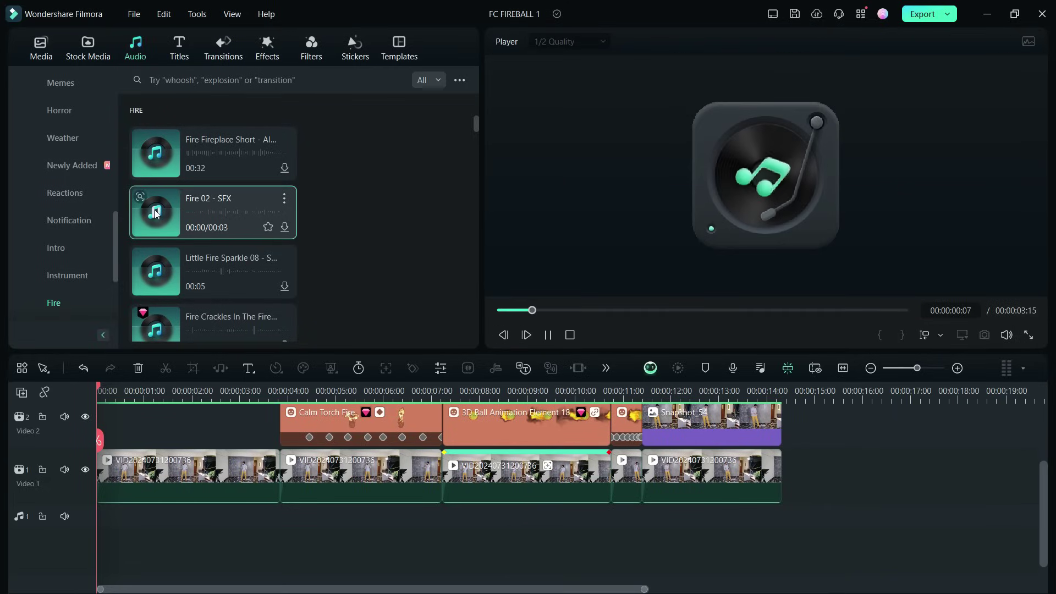
# Step: Search the audio library for 'explosion' and audition the first Explosion result
pyautogui.click(281, 80)
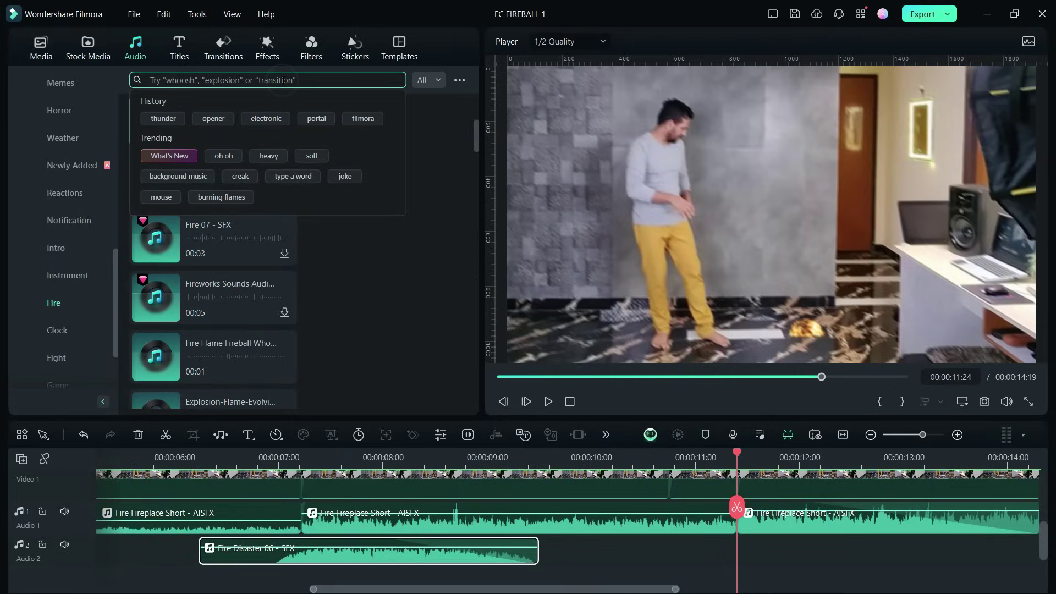
pyautogui.write('explosi')
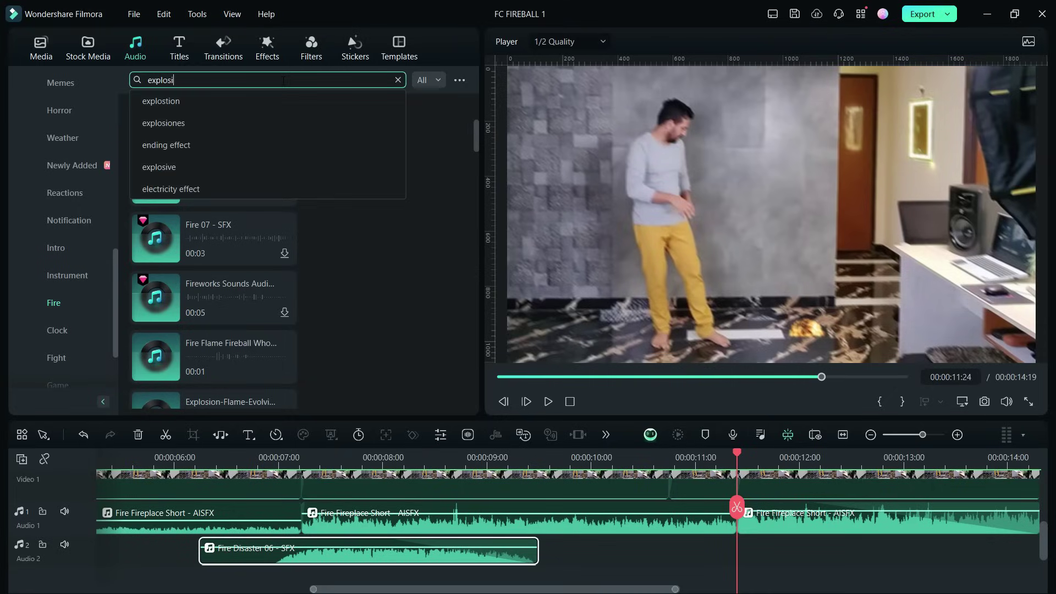
pyautogui.write('on')
pyautogui.press('Return')
pyautogui.click(154, 132)
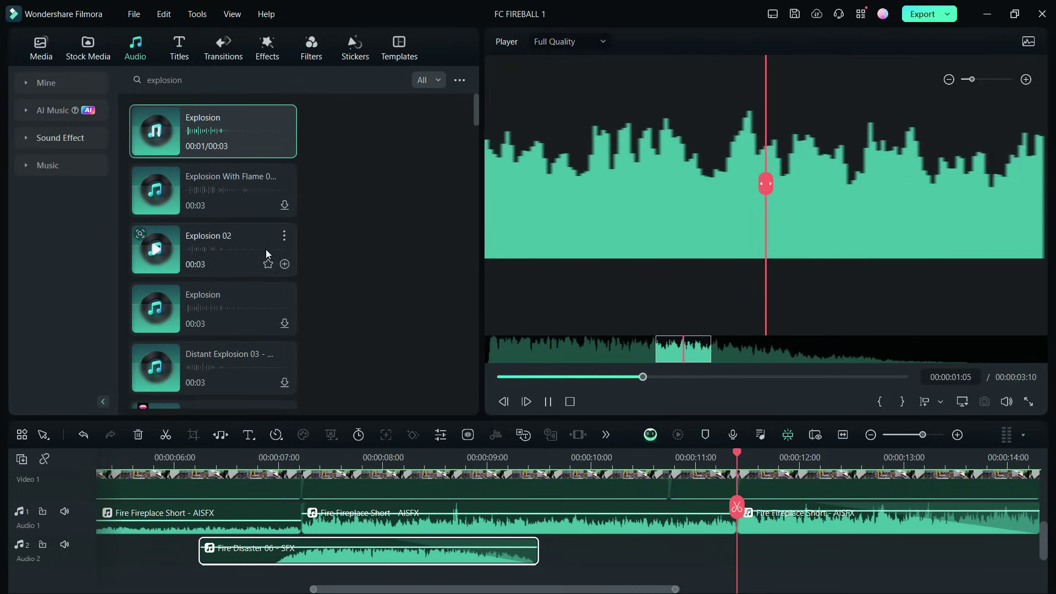